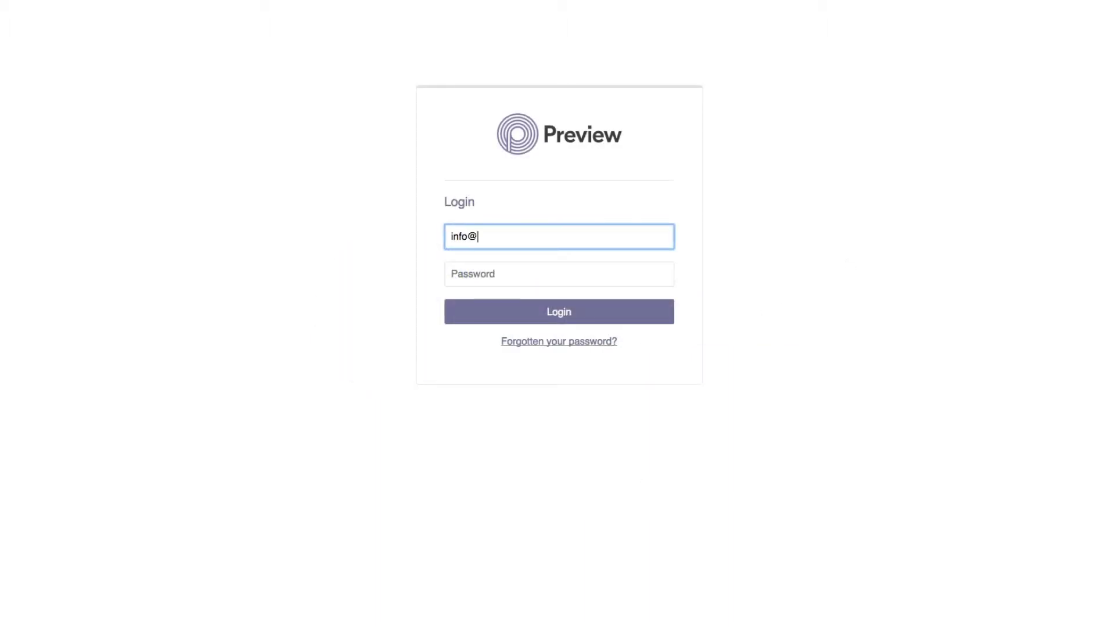
{"action": "type", "text": "bmt-ni"}
{"action": "type", "text": ".com"}
- Log in with the account email and password, landing on the empty Job Listing page
{"action": "key", "text": "Tab"}
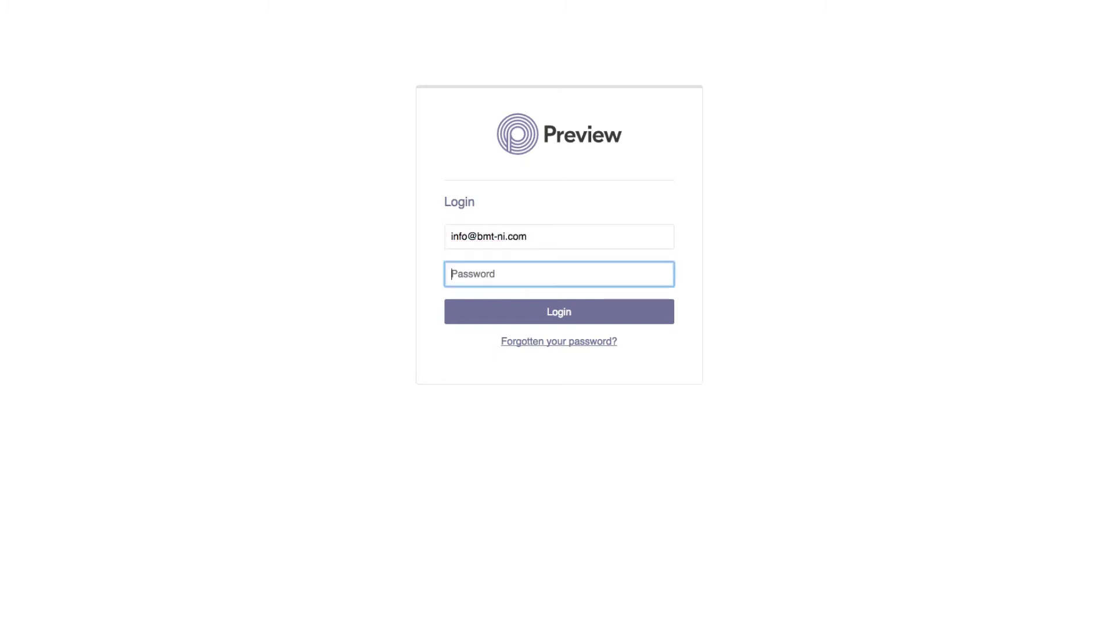
{"action": "type", "text": "•••••••"}
{"action": "type", "text": "••"}
{"action": "left_click", "coordinate": [629, 313]}
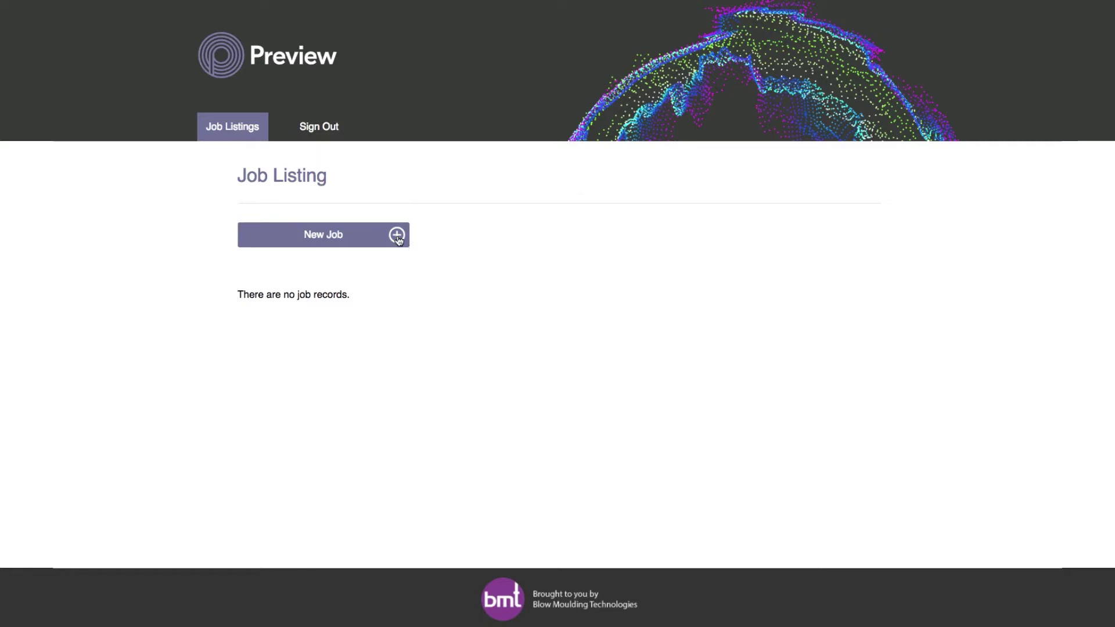
- Create a new job 'Summer Bottle Project' with bottle '500ml Carbonated' and preform '10g PET'
{"action": "left_click", "coordinate": [397, 238]}
{"action": "left_click", "coordinate": [472, 247]}
{"action": "type", "text": "Su"}
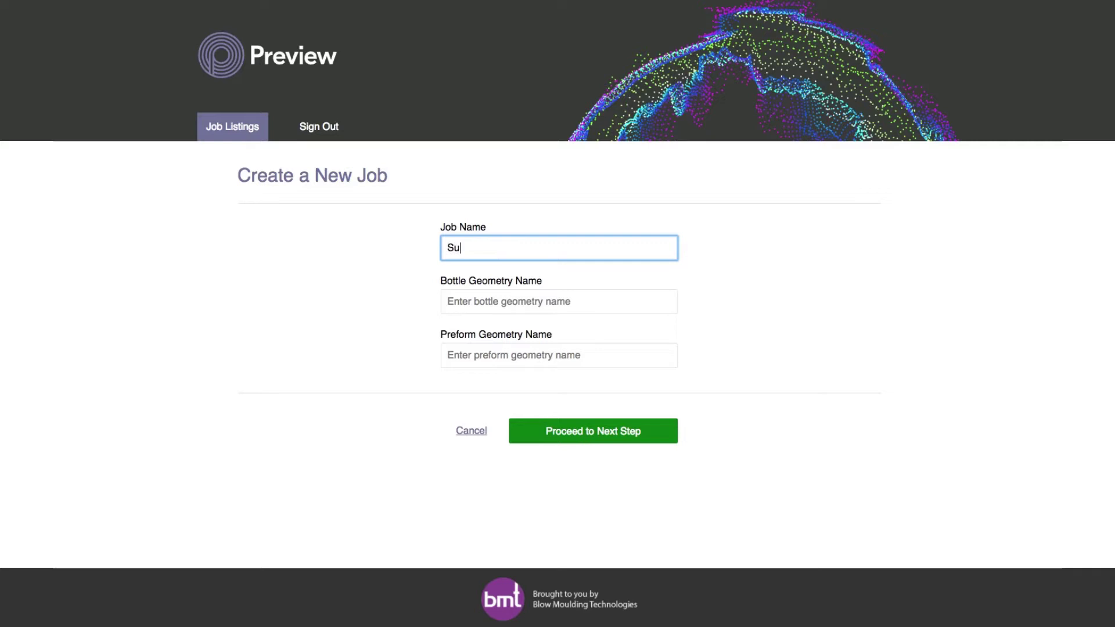
{"action": "type", "text": "mmer Bottle "}
{"action": "type", "text": "Project"}
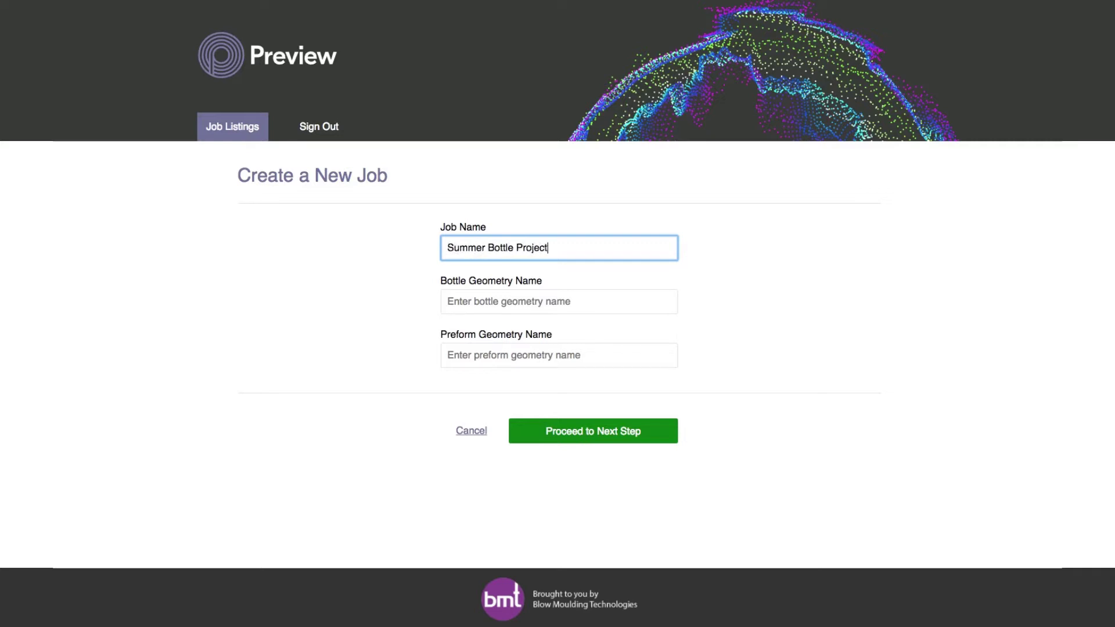
{"action": "key", "text": "Tab"}
{"action": "type", "text": "500ml"}
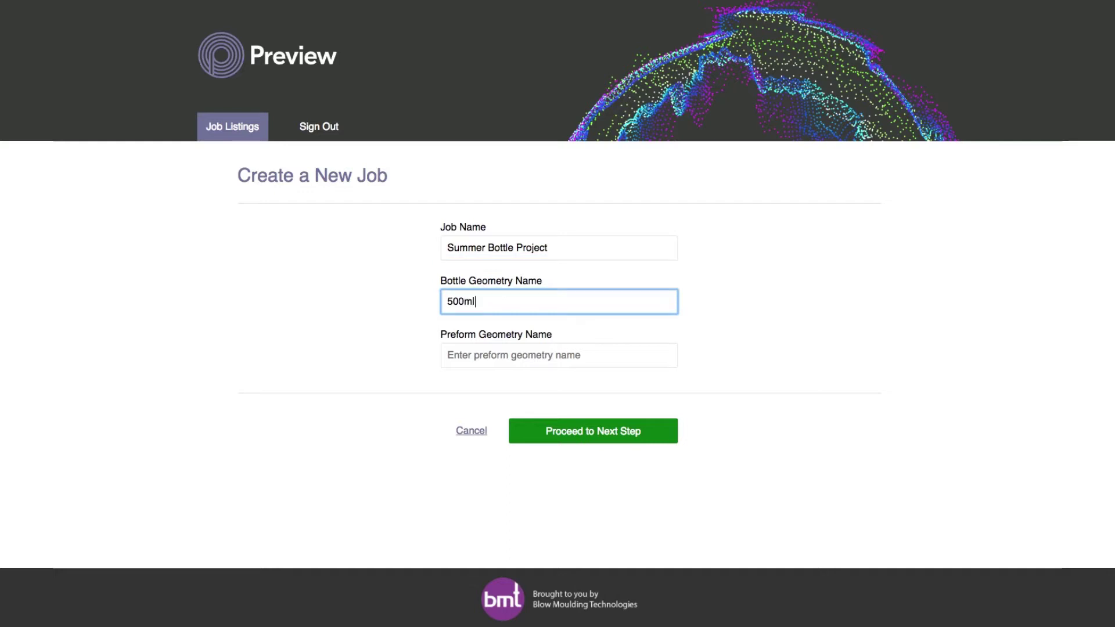
{"action": "type", "text": " Carbonated"}
{"action": "key", "text": "Tab"}
{"action": "type", "text": "10"}
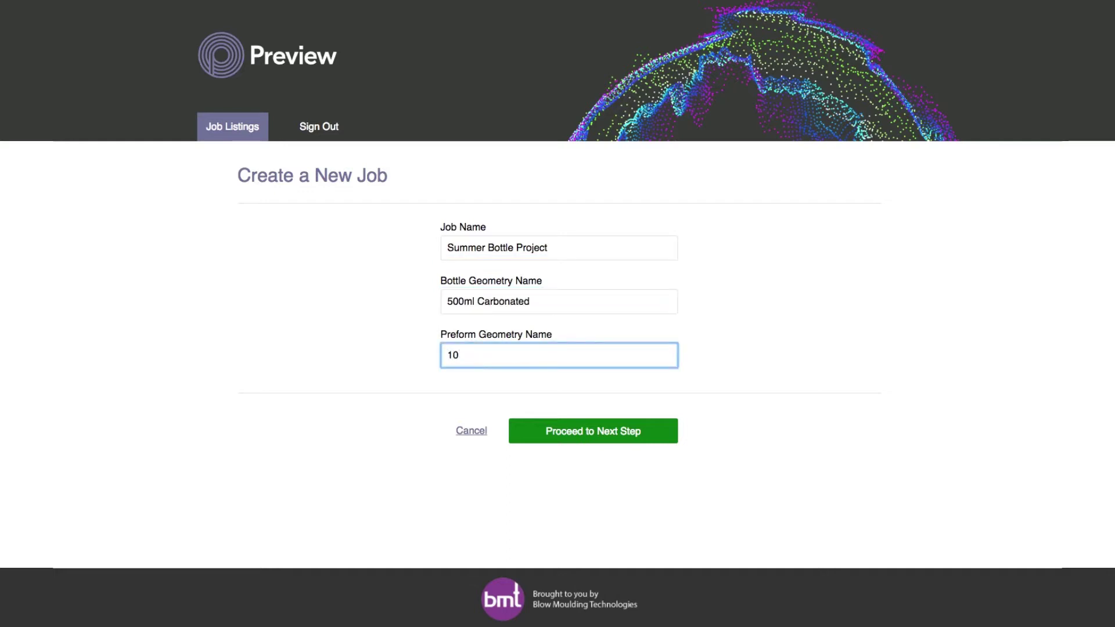
{"action": "type", "text": "g PET"}
- Proceed into step 1 and attach the .dxf bottle geometry file from the Desktop
{"action": "left_click", "coordinate": [646, 437]}
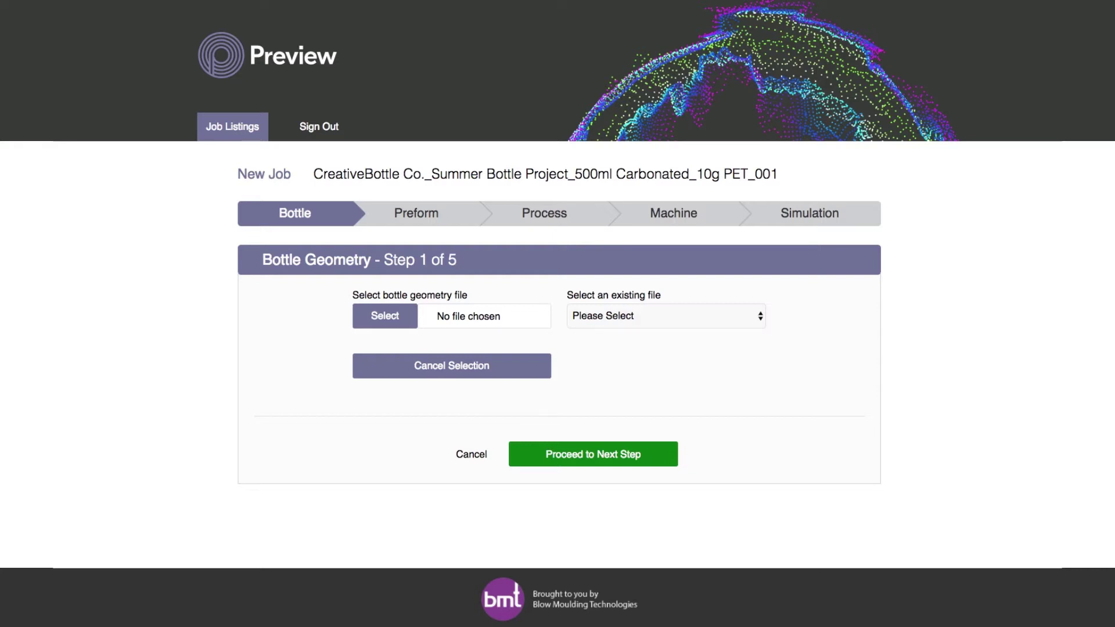
{"action": "left_click", "coordinate": [377, 317]}
{"action": "left_click", "coordinate": [624, 72]}
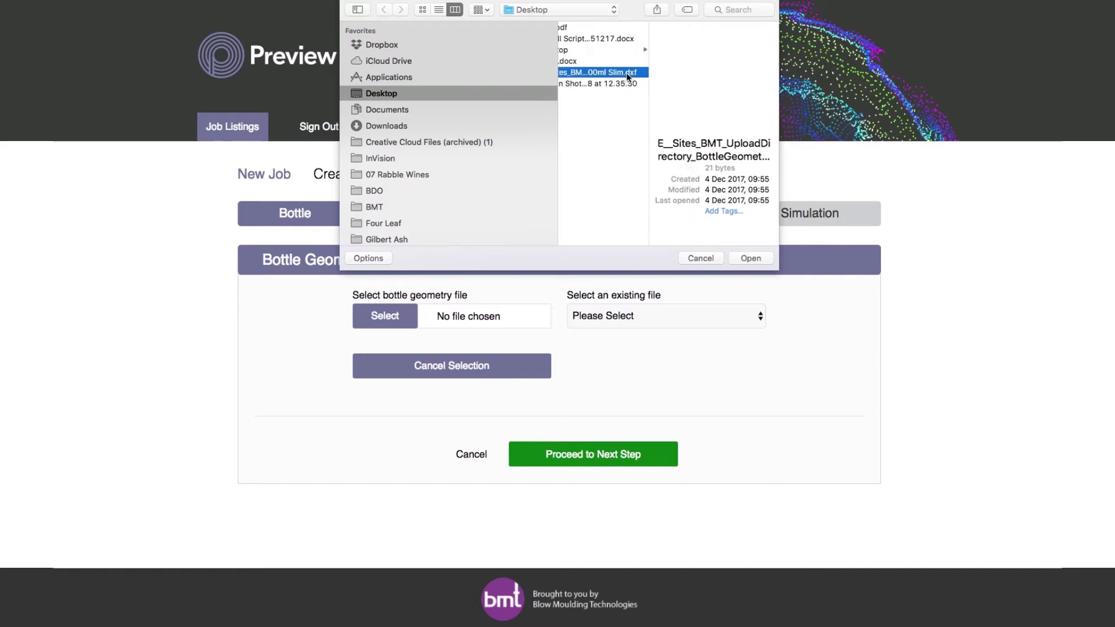
{"action": "left_click", "coordinate": [755, 259]}
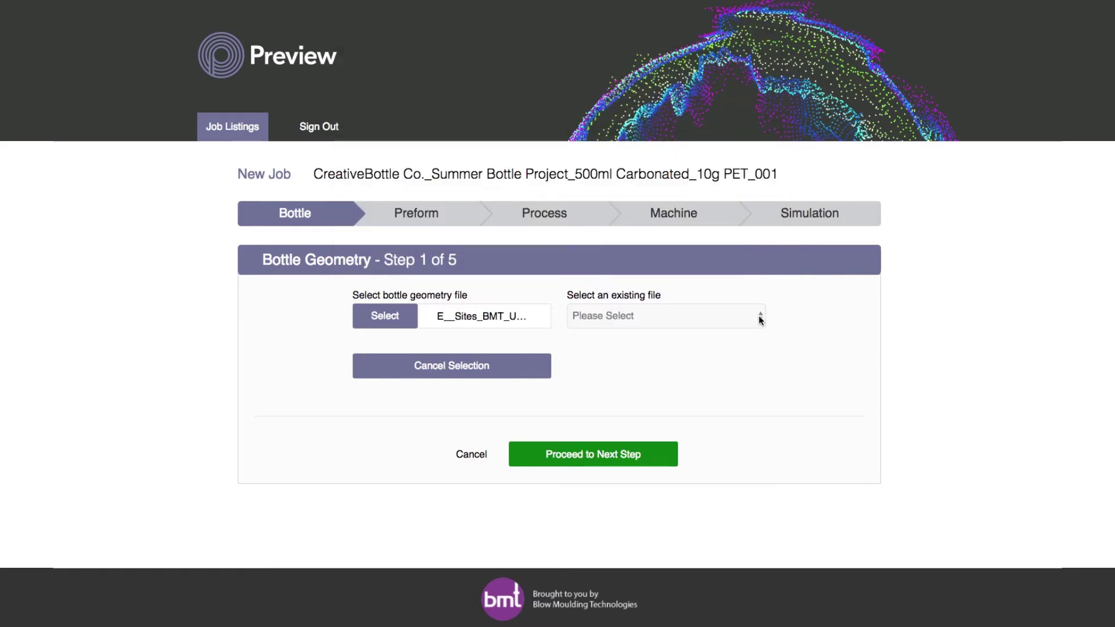
- Move to Preform Geometry and enter R, H, Thick and Temp values for Points 1 to 3
{"action": "left_click", "coordinate": [637, 455]}
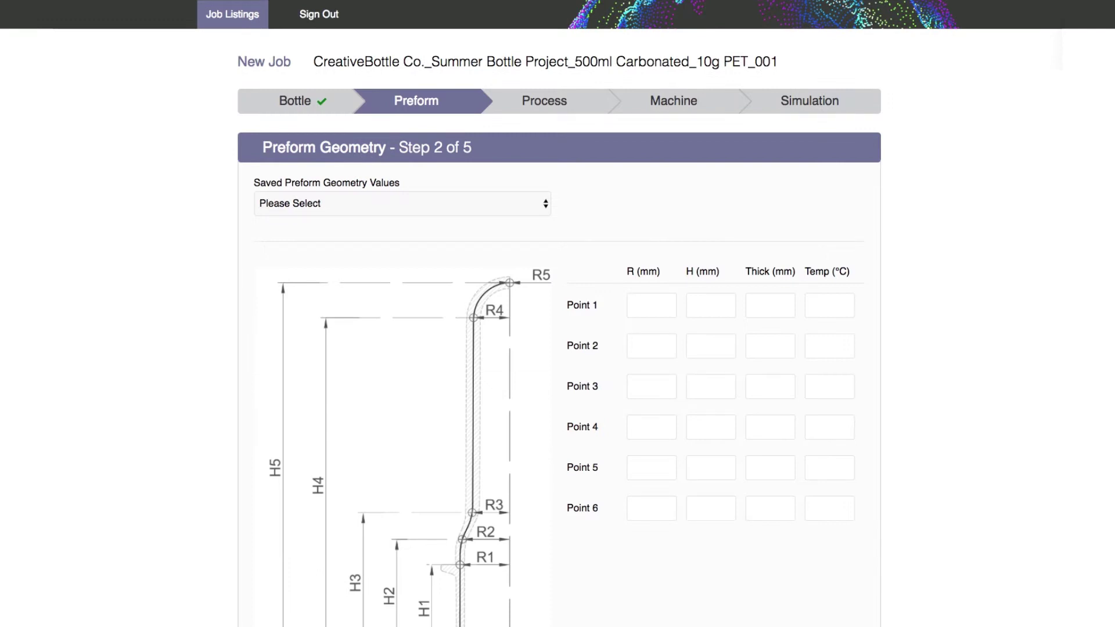
{"action": "left_click", "coordinate": [651, 305]}
{"action": "type", "text": "12.10"}
{"action": "key", "text": "Tab"}
{"action": "type", "text": "0.00"}
{"action": "key", "text": "Tab"}
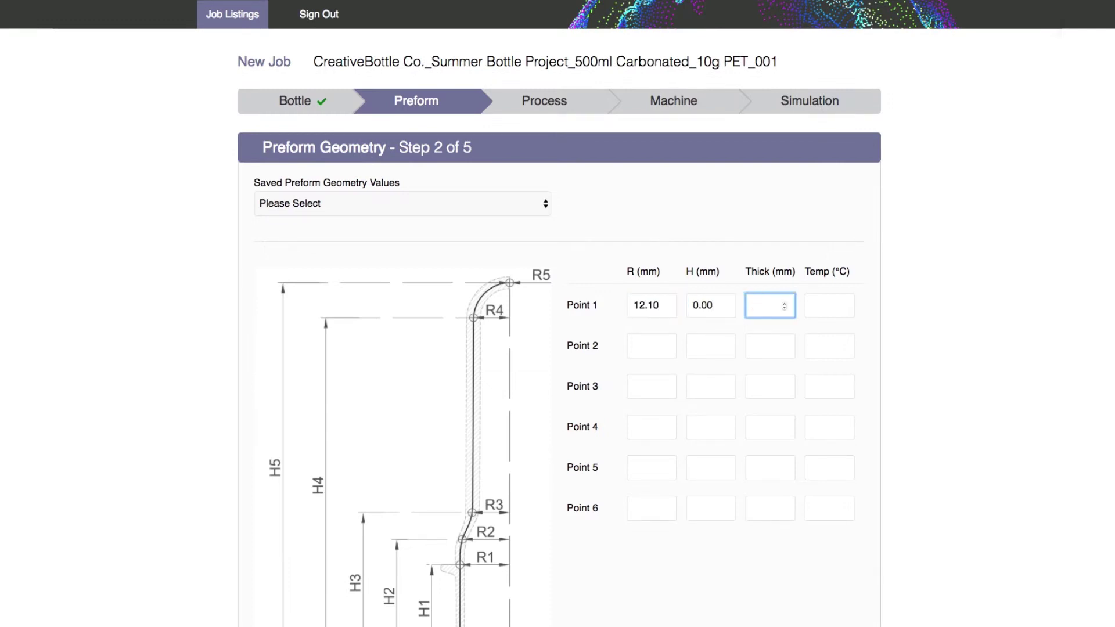
{"action": "type", "text": "2.18"}
{"action": "key", "text": "Tab"}
{"action": "type", "text": "80.00"}
{"action": "key", "text": "Tab"}
{"action": "type", "text": "11."}
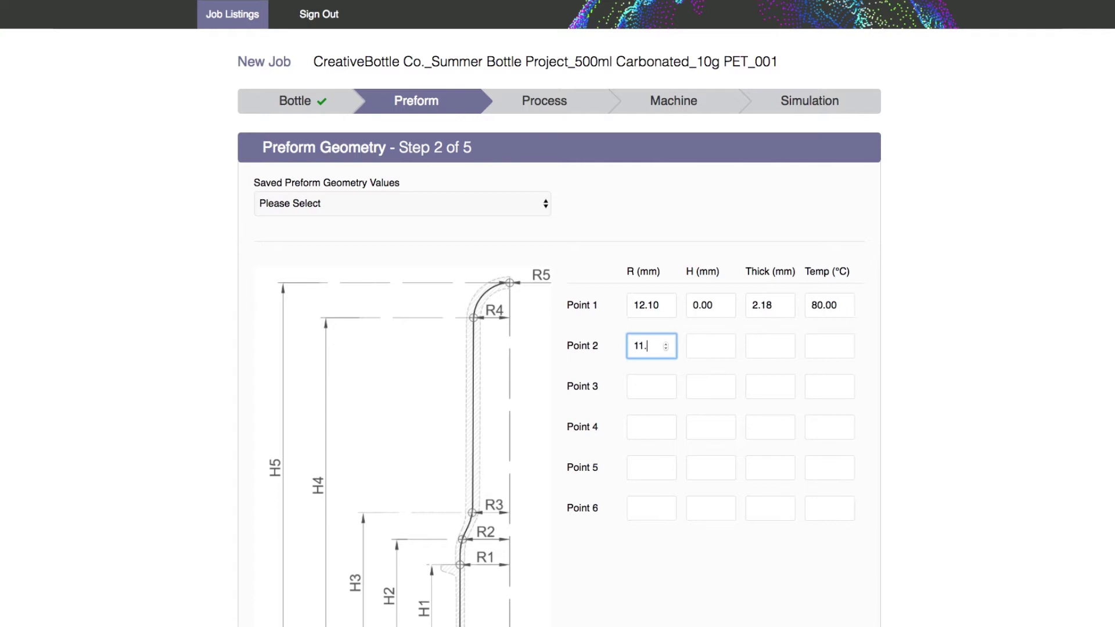
{"action": "type", "text": "80"}
{"action": "key", "text": "Tab"}
{"action": "type", "text": "4.90"}
{"action": "key", "text": "Tab"}
{"action": "type", "text": "2.18"}
{"action": "key", "text": "Tab"}
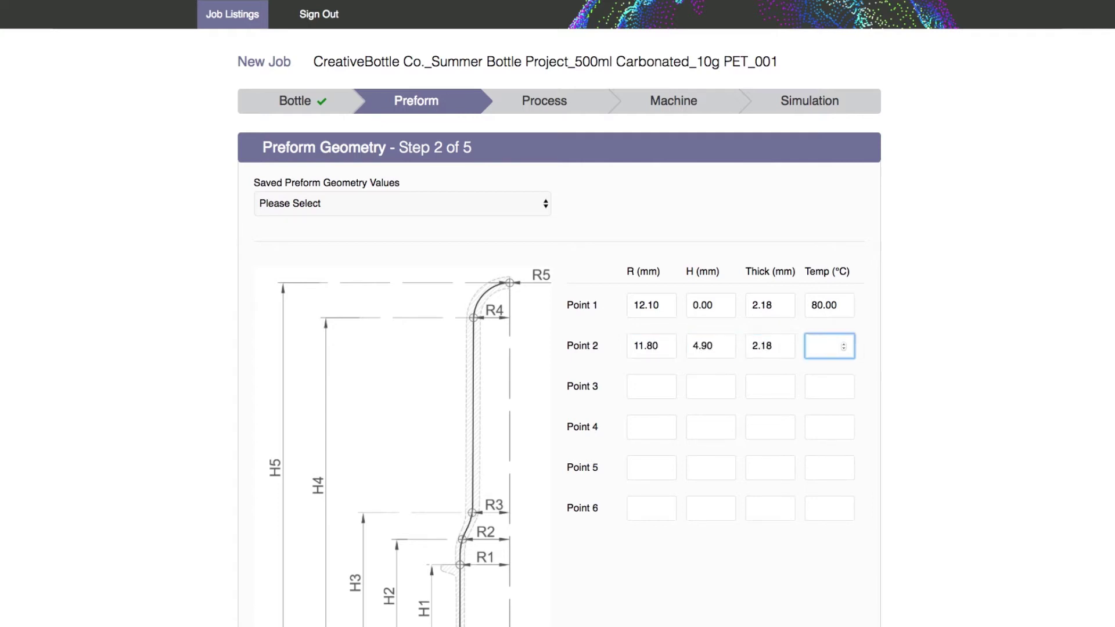
{"action": "type", "text": "92.00"}
{"action": "key", "text": "Tab"}
{"action": "type", "text": "9.20"}
{"action": "key", "text": "Tab"}
{"action": "type", "text": "11.8"}
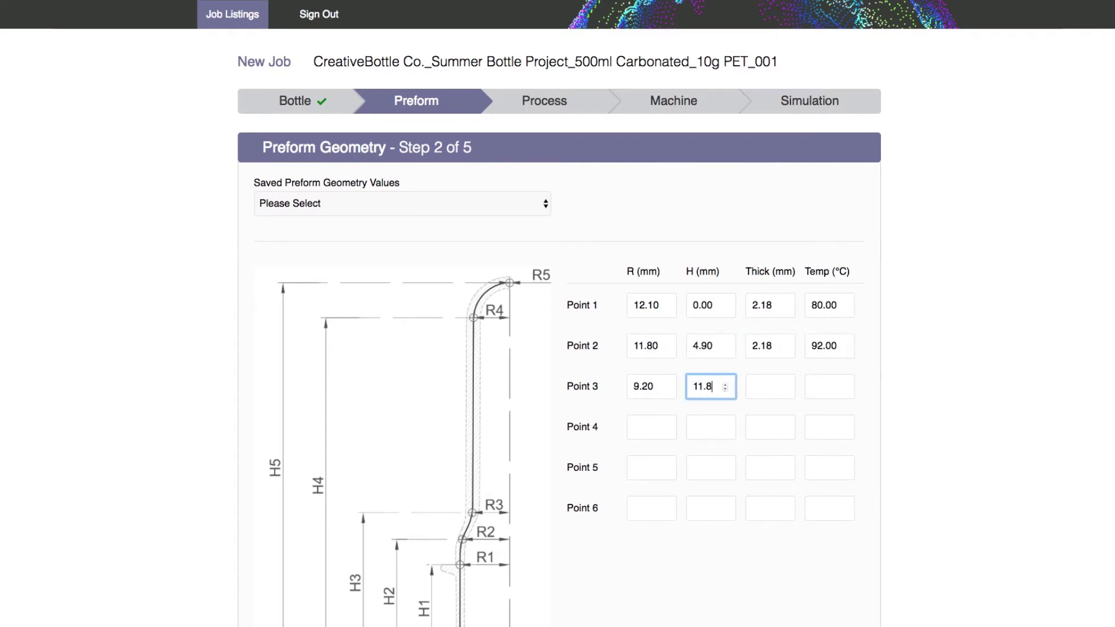
{"action": "type", "text": "0"}
{"action": "key", "text": "Tab"}
{"action": "type", "text": "3.11"}
{"action": "key", "text": "Tab"}
{"action": "type", "text": "109.00"}
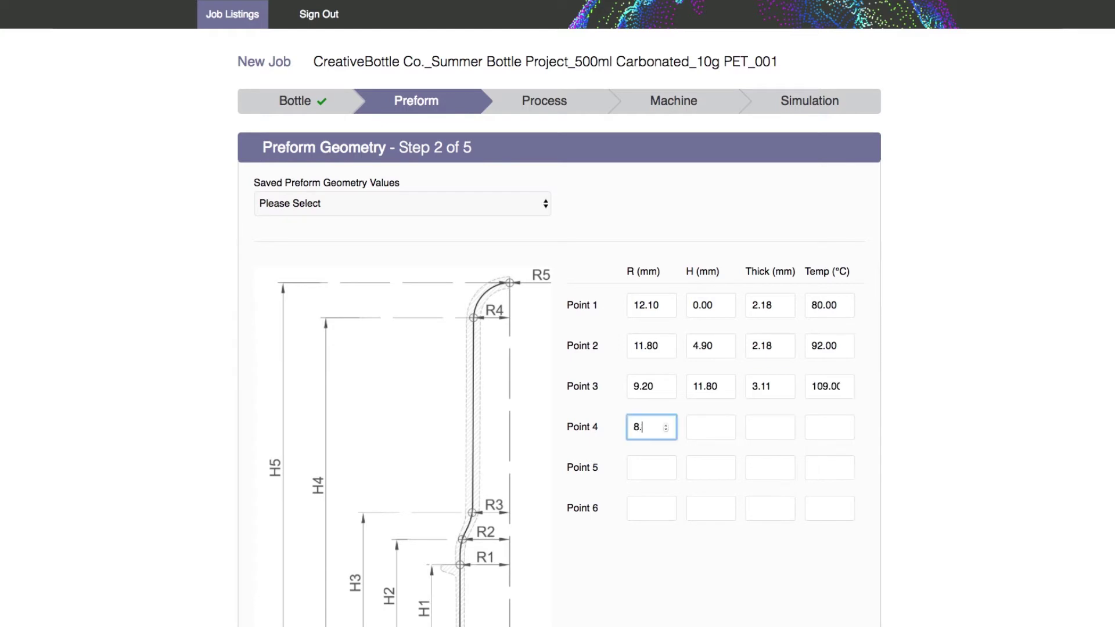
{"action": "type", "text": "80"}
- Enter the R, H, Thick and Temp values for Points 4 and 5
{"action": "key", "text": "Tab"}
{"action": "type", "text": "58.90"}
{"action": "key", "text": "Tab"}
{"action": "type", "text": "3.37"}
{"action": "key", "text": "Tab"}
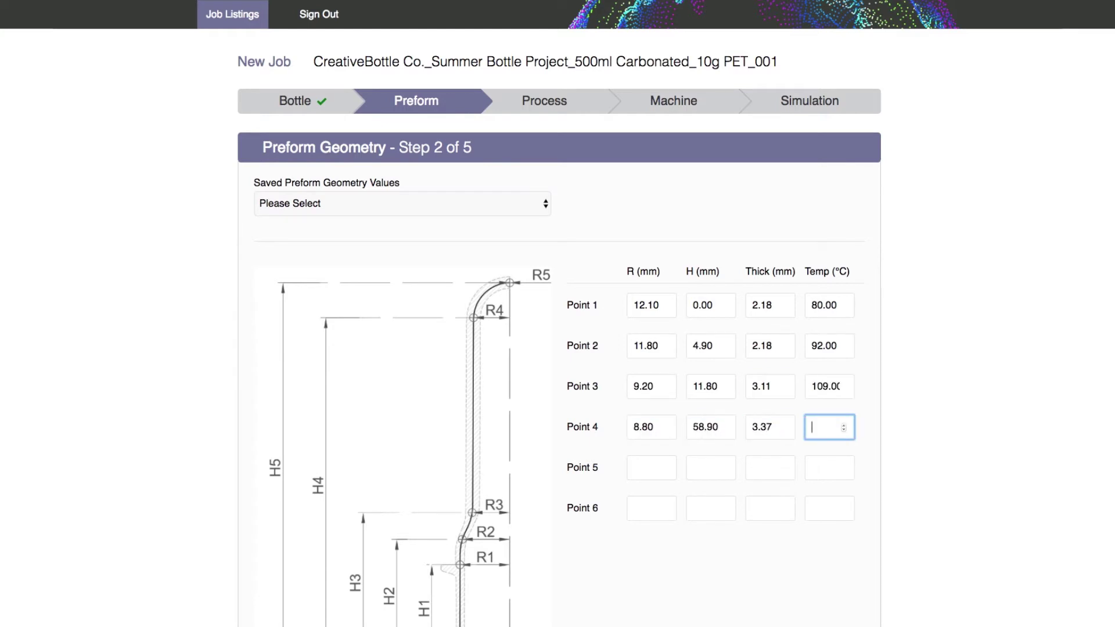
{"action": "type", "text": "108.00"}
{"action": "key", "text": "Tab"}
{"action": "type", "text": "0.00"}
{"action": "key", "text": "Tab"}
{"action": "type", "text": "67"}
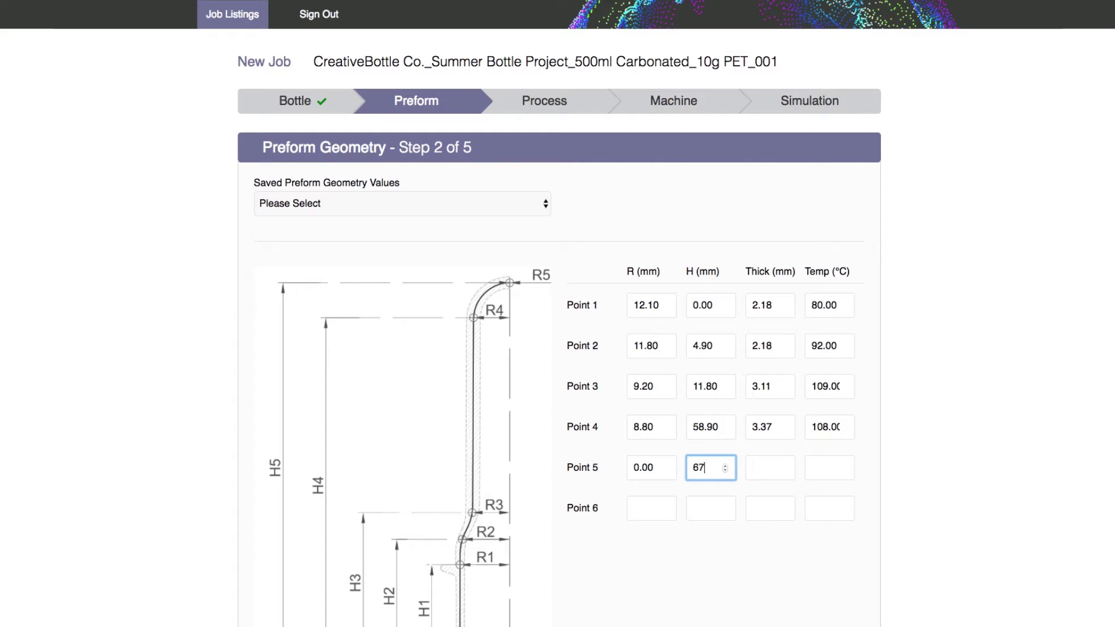
{"action": "type", "text": ".80"}
{"action": "key", "text": "Tab"}
{"action": "type", "text": "2.80"}
{"action": "key", "text": "Tab"}
{"action": "type", "text": "101.00"}
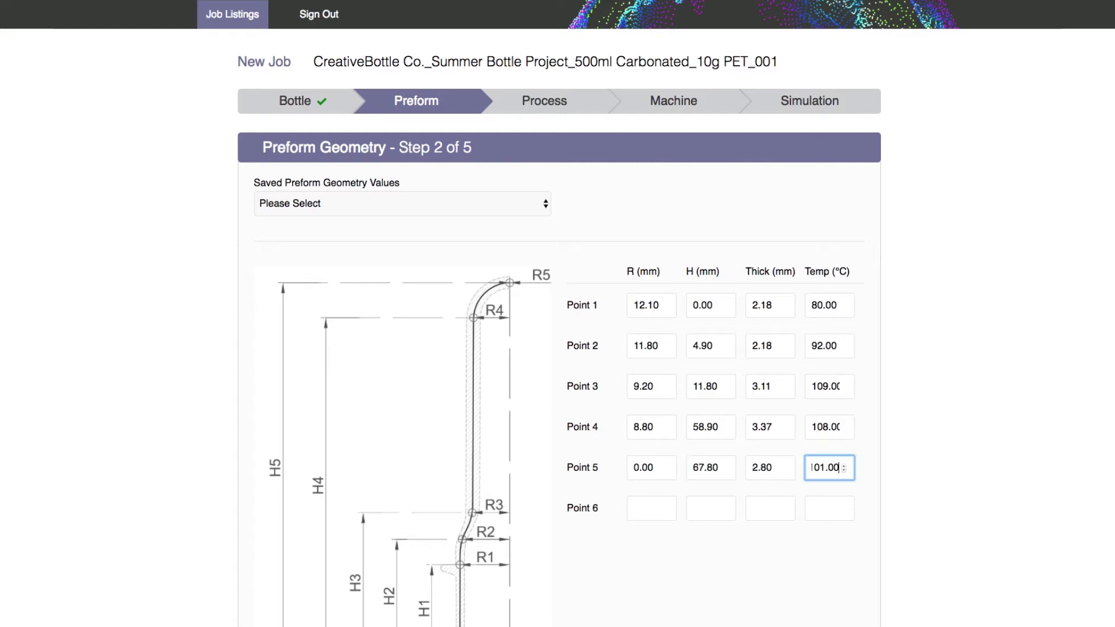
{"action": "scroll", "coordinate": [792, 485], "scroll_direction": "down", "scroll_amount": 5}
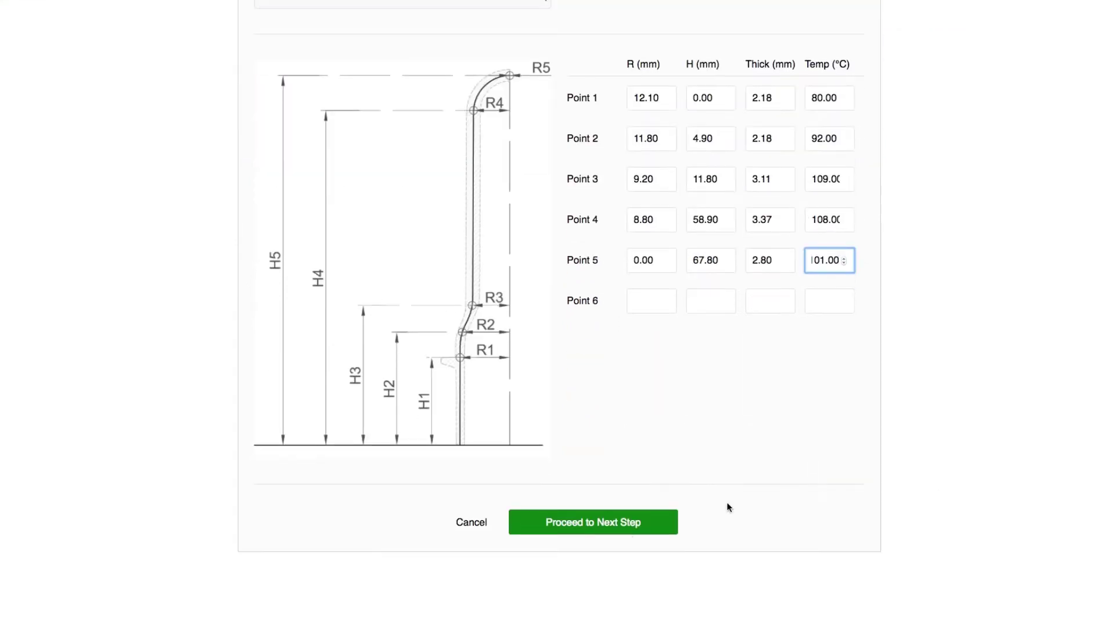
- Enter process values: pre-blow 9 bar, start 10, duration 1; final-blow 35 bar, 100; stretch rod 9, 1500, 265 mm
{"action": "left_click", "coordinate": [625, 530]}
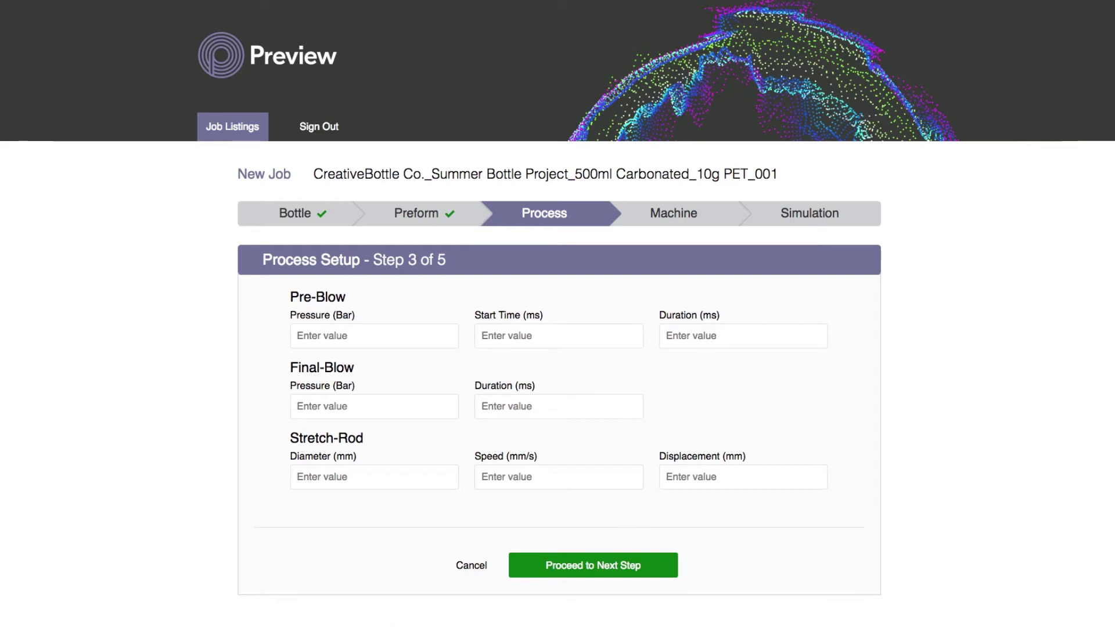
{"action": "left_click", "coordinate": [344, 341]}
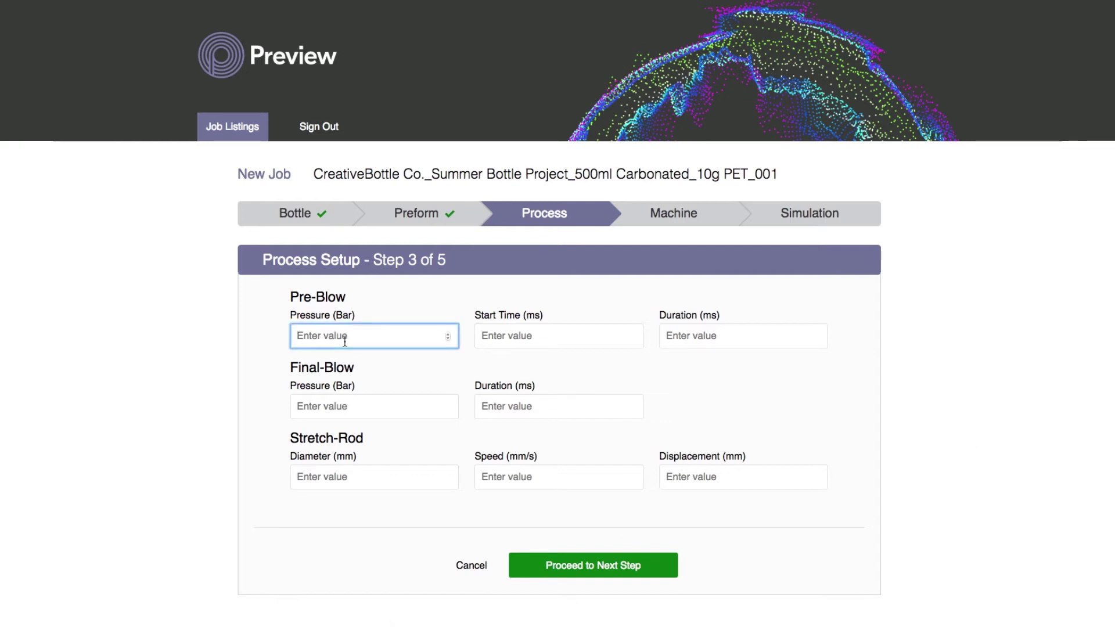
{"action": "type", "text": "9"}
{"action": "key", "text": "Tab"}
{"action": "type", "text": "10"}
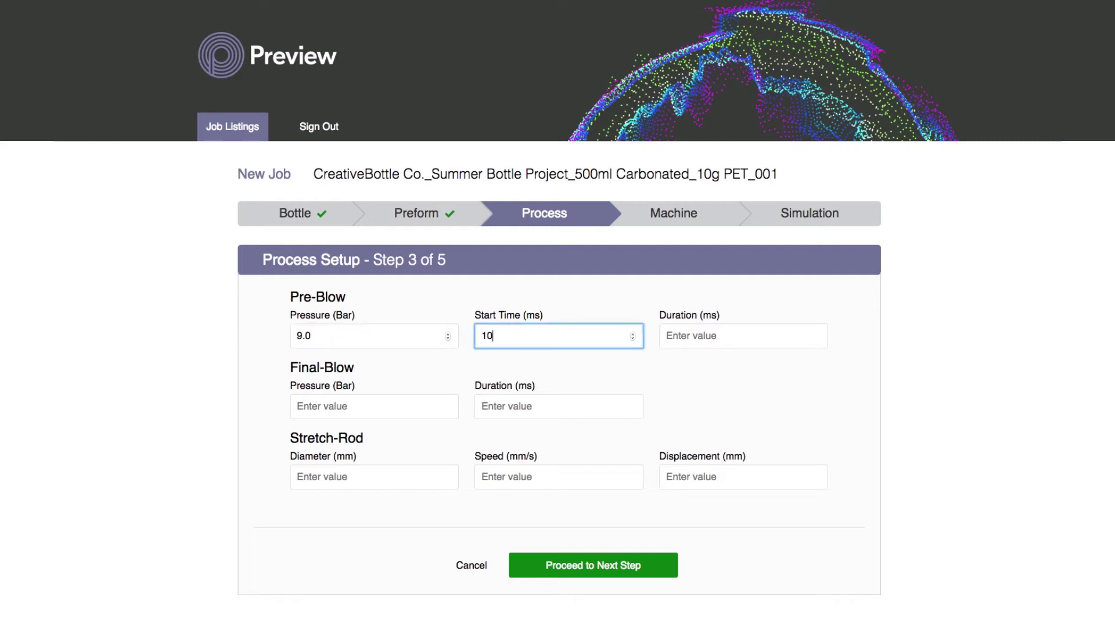
{"action": "key", "text": "Tab"}
{"action": "type", "text": "1"}
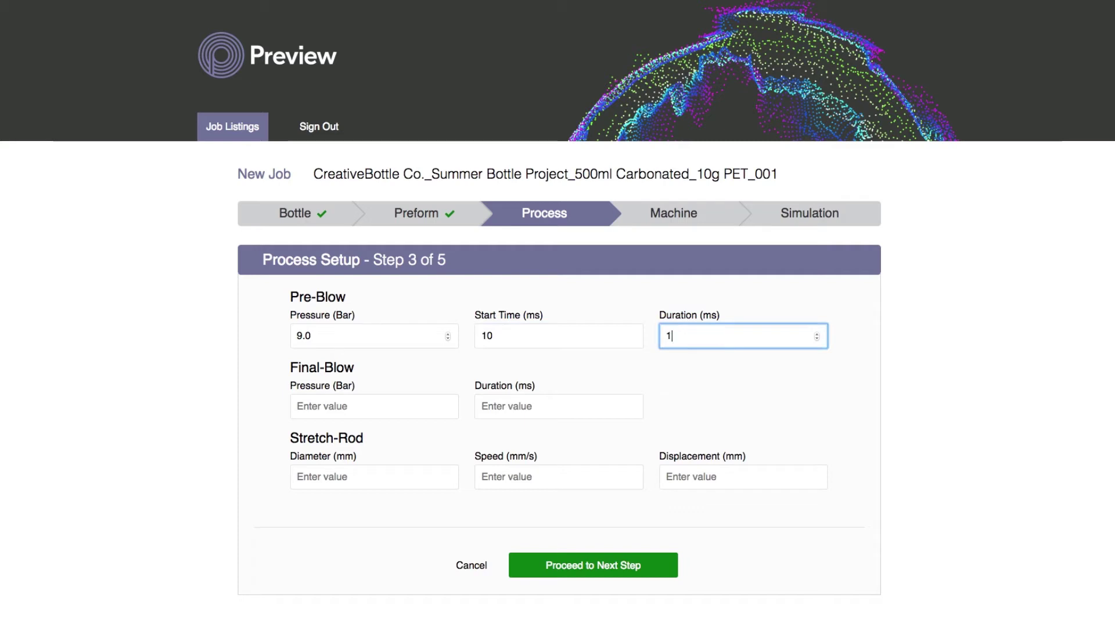
{"action": "type", "text": ".30"}
{"action": "key", "text": "Tab"}
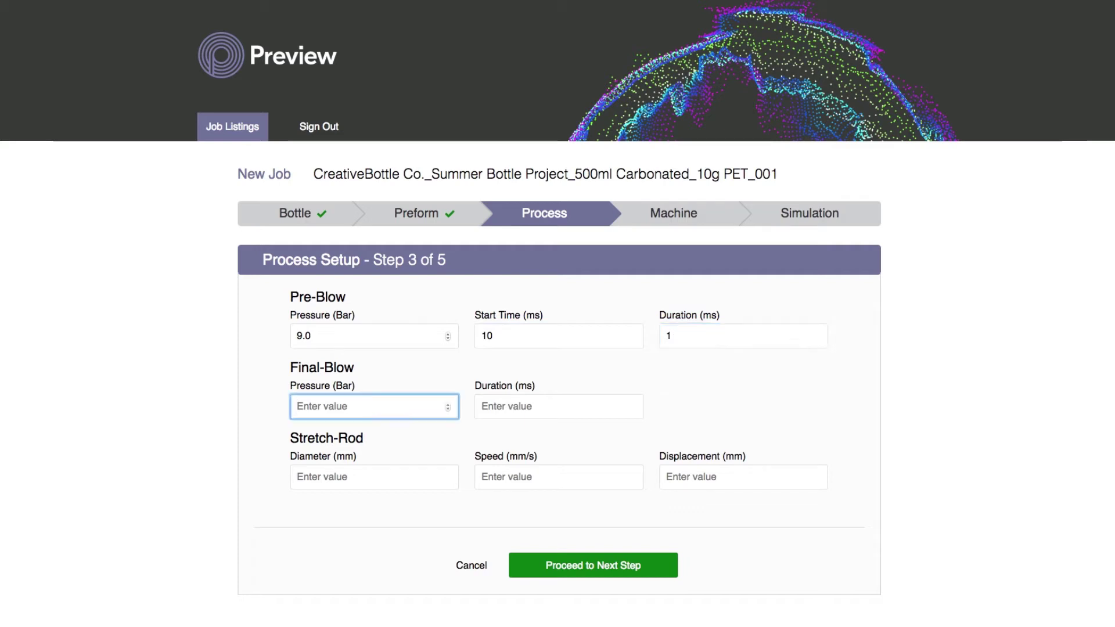
{"action": "type", "text": "35"}
{"action": "key", "text": "Tab"}
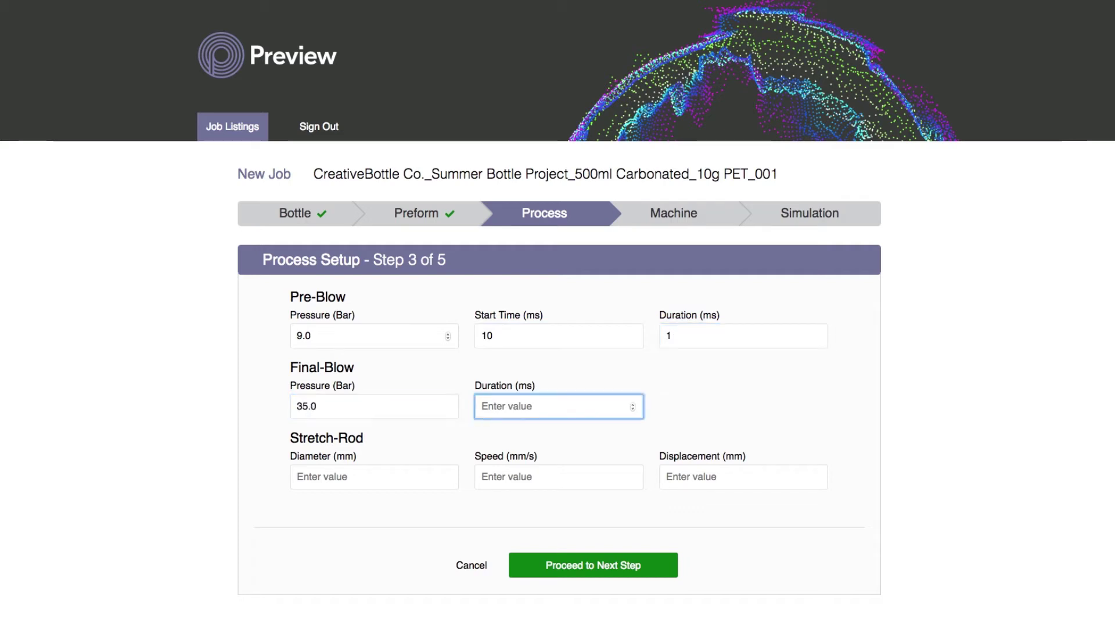
{"action": "type", "text": "100"}
{"action": "key", "text": "Tab"}
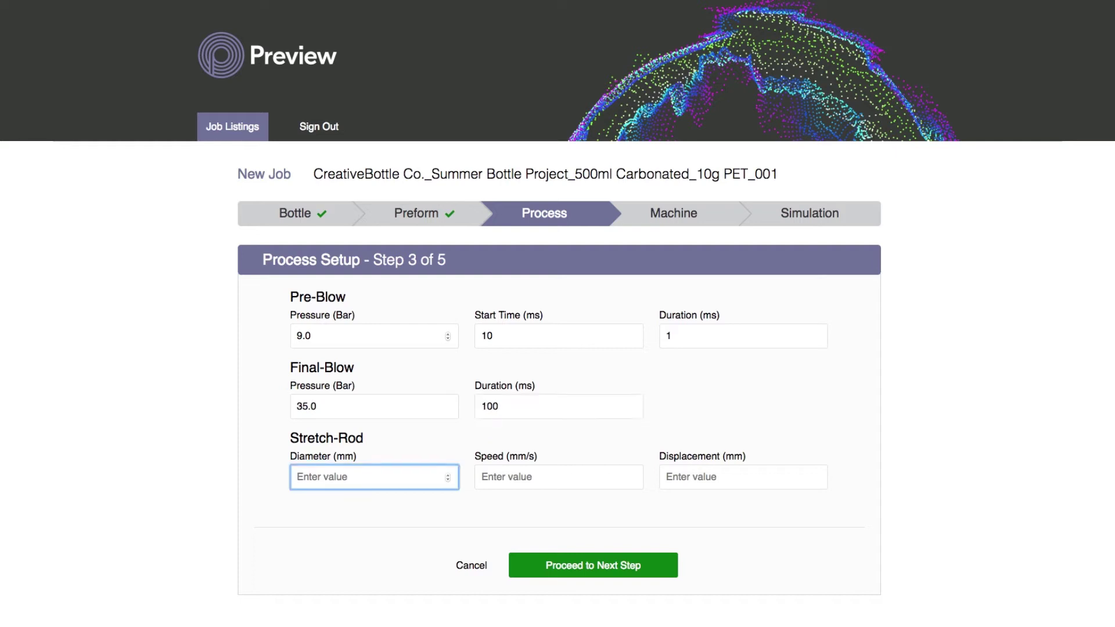
{"action": "type", "text": "9"}
{"action": "key", "text": "Tab"}
{"action": "type", "text": "15"}
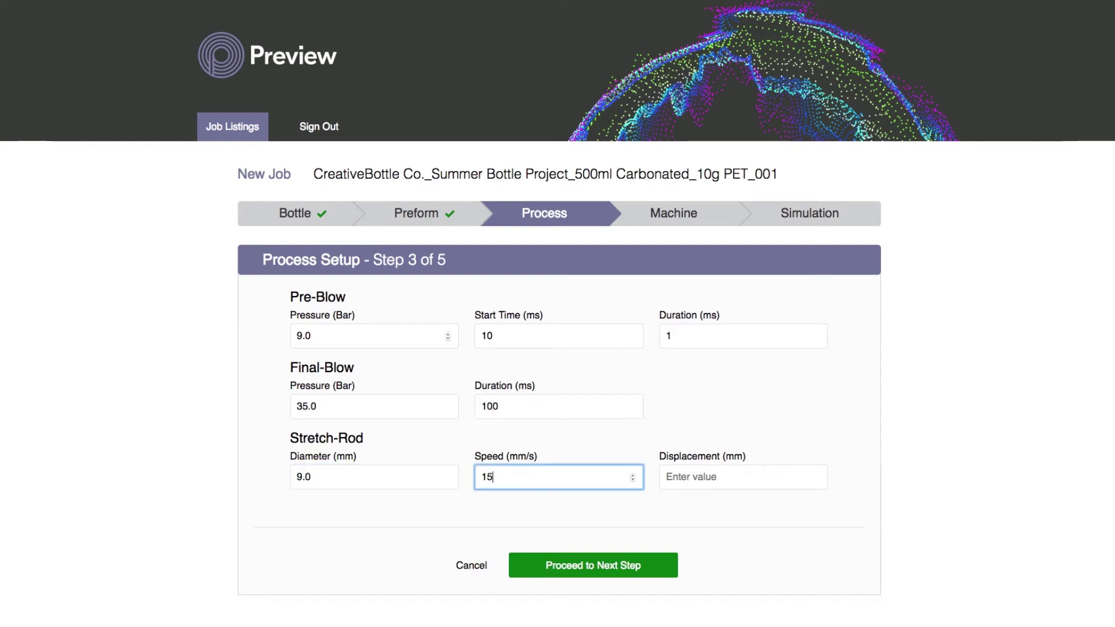
{"action": "type", "text": "00"}
{"action": "key", "text": "Tab"}
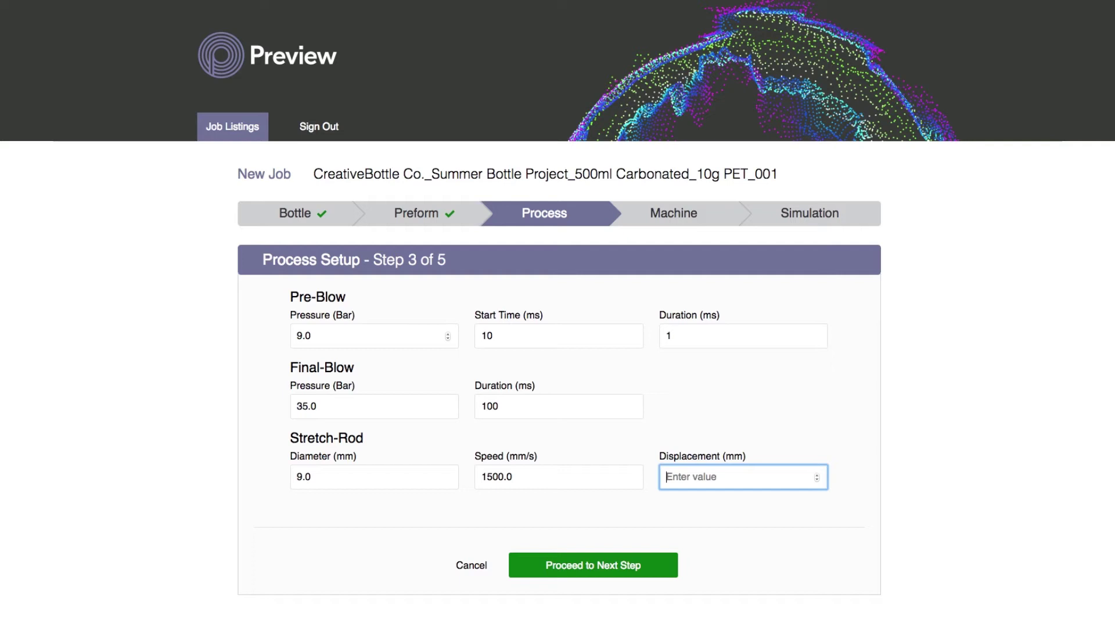
{"action": "type", "text": "265"}
- Save the process values and accept the default machine parameters, reaching Simulation Set-up
{"action": "left_click", "coordinate": [583, 570]}
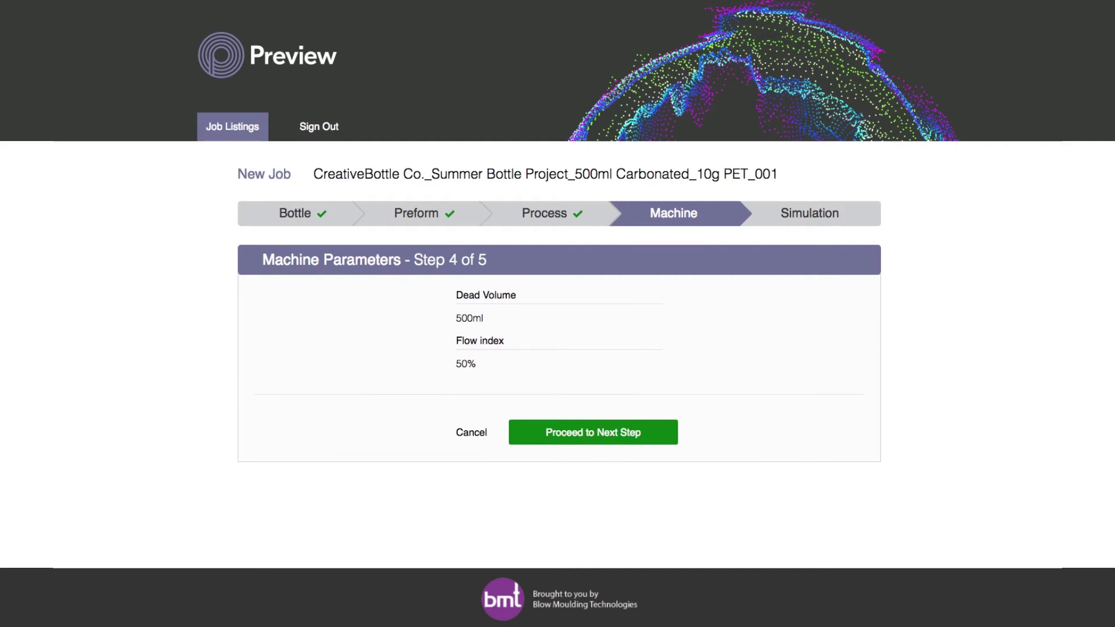
{"action": "left_click", "coordinate": [579, 438]}
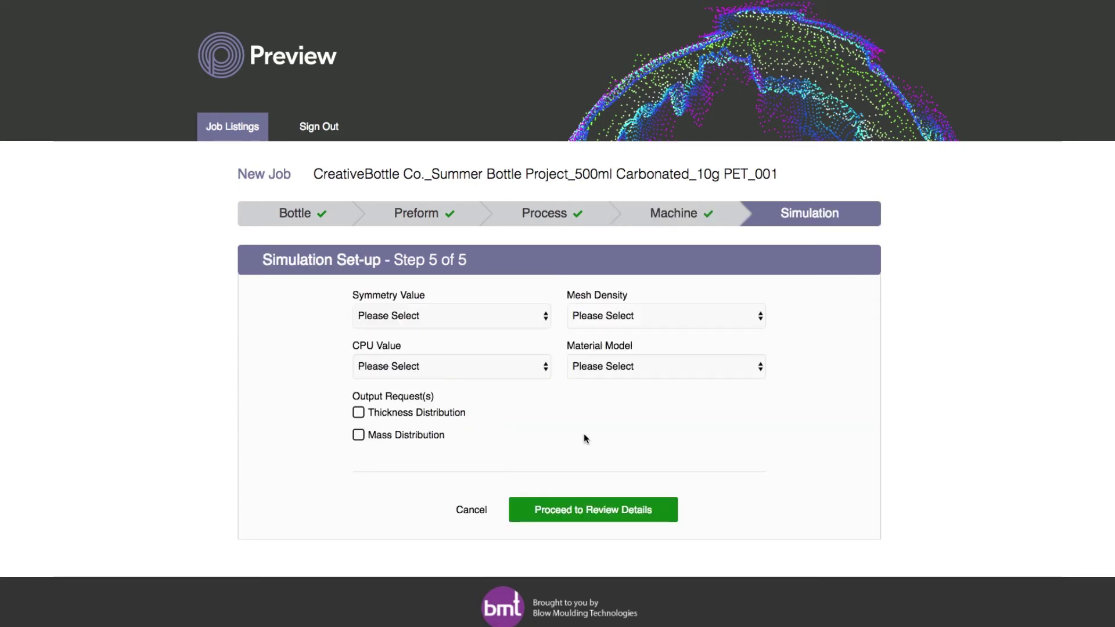
- Set 1/4 symmetry, Medium mesh, 1 CPU and PET material, and request the Thickness Distribution output
{"action": "left_click", "coordinate": [523, 320]}
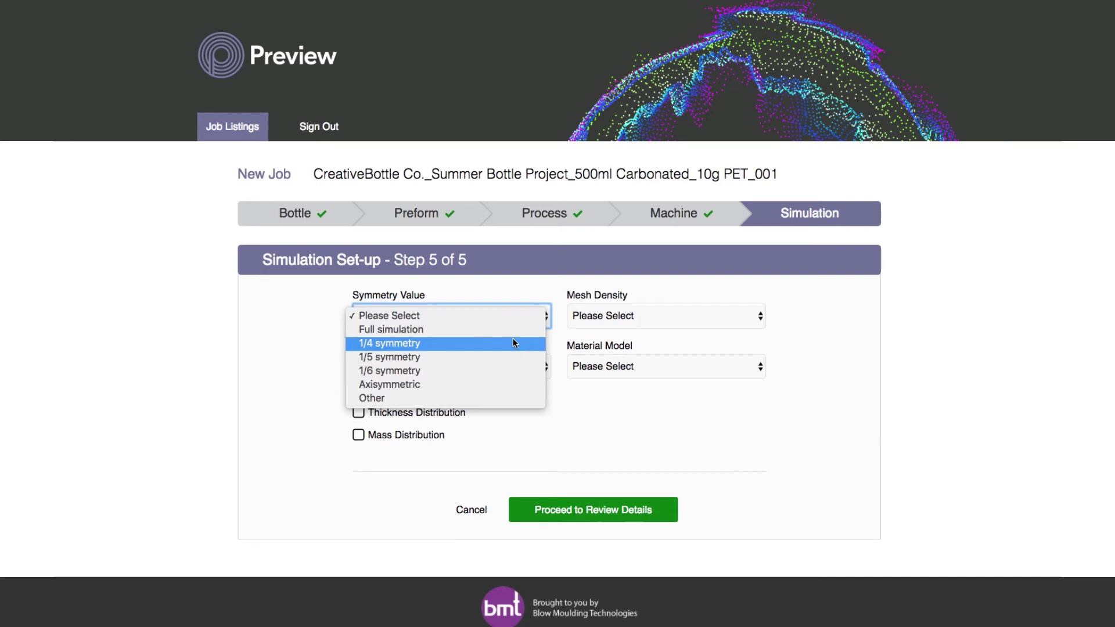
{"action": "left_click", "coordinate": [513, 343]}
{"action": "left_click", "coordinate": [663, 319]}
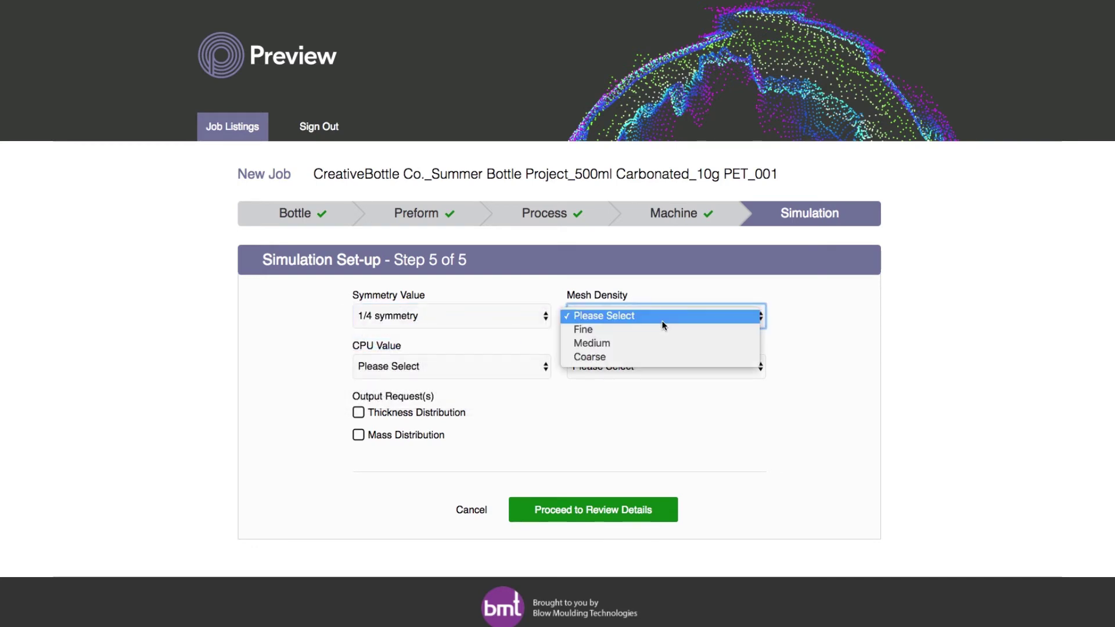
{"action": "left_click", "coordinate": [656, 344]}
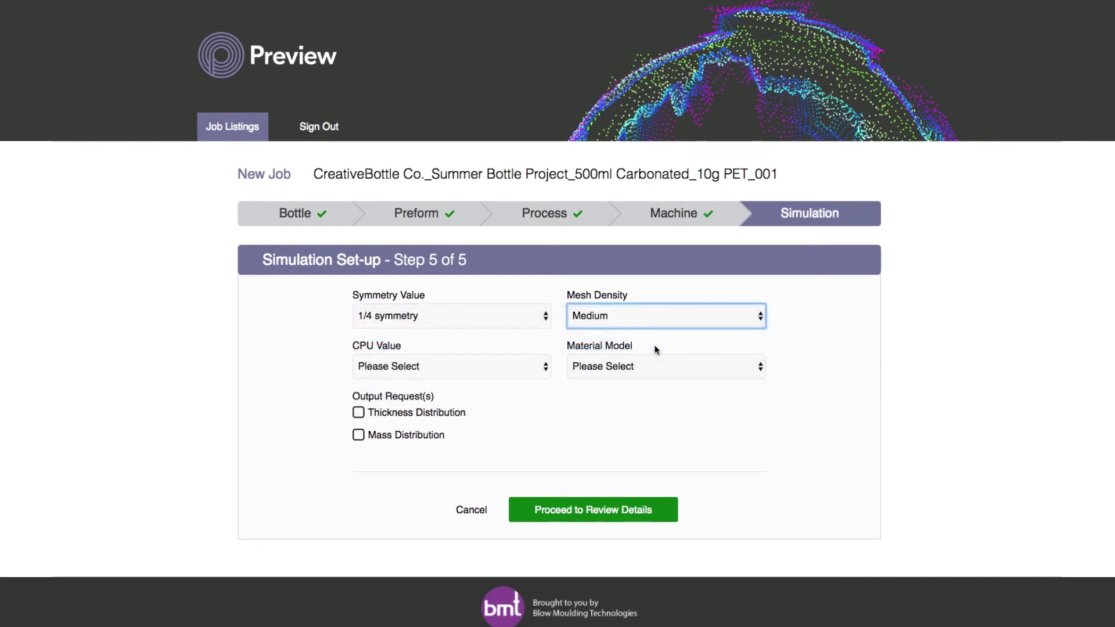
{"action": "left_click", "coordinate": [547, 367]}
{"action": "left_click", "coordinate": [536, 381]}
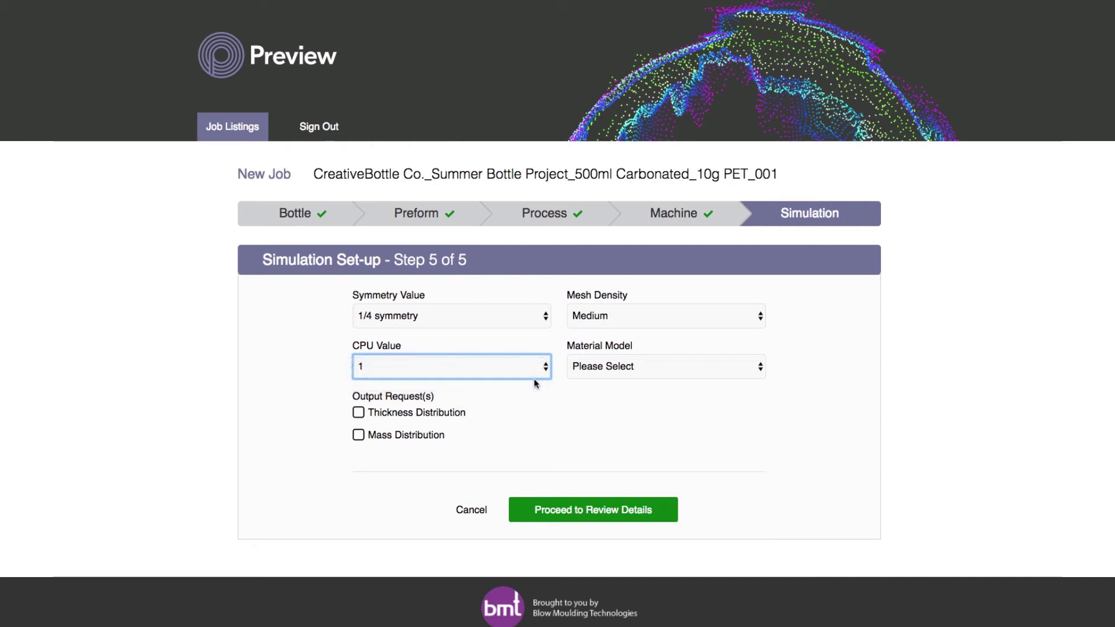
{"action": "left_click", "coordinate": [624, 368]}
{"action": "left_click", "coordinate": [621, 385]}
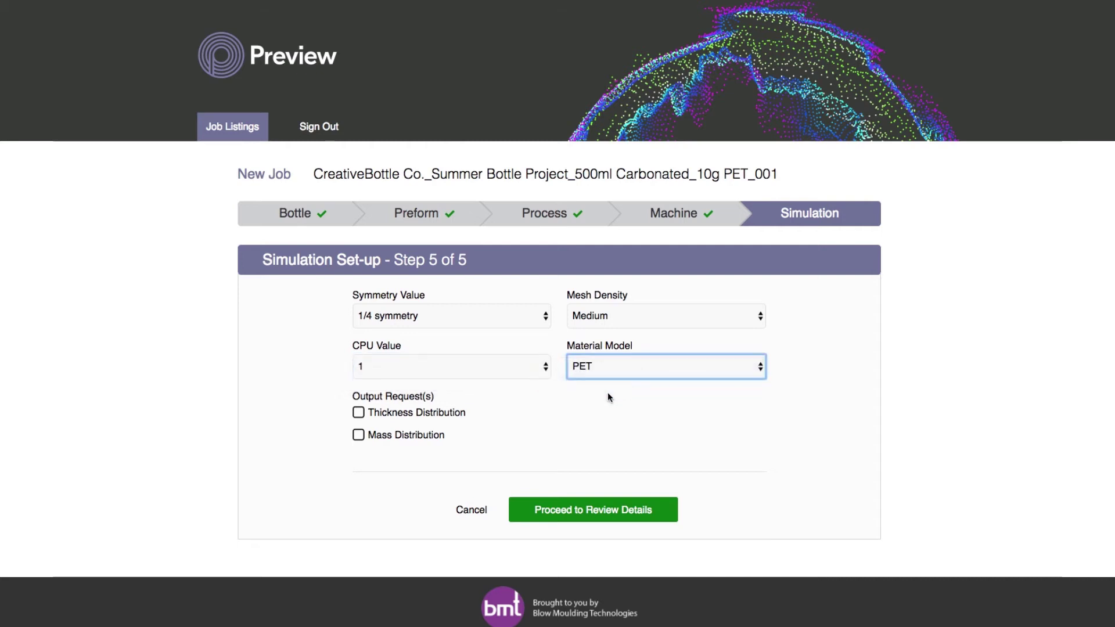
{"action": "left_click", "coordinate": [358, 411]}
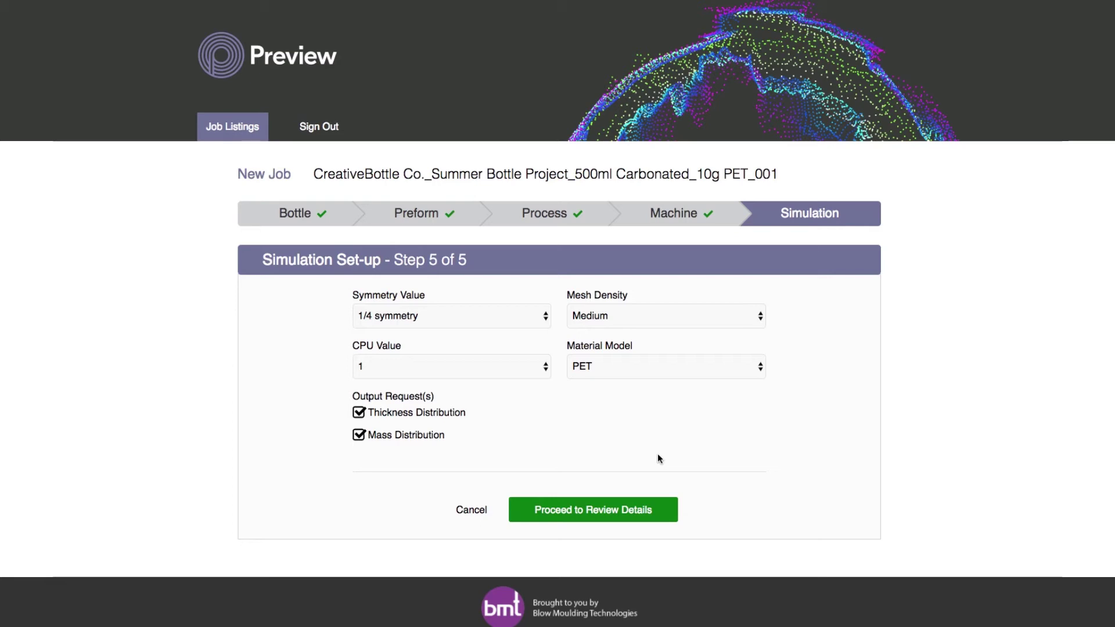
{"action": "scroll", "coordinate": [658, 459], "scroll_direction": "down", "scroll_amount": 1}
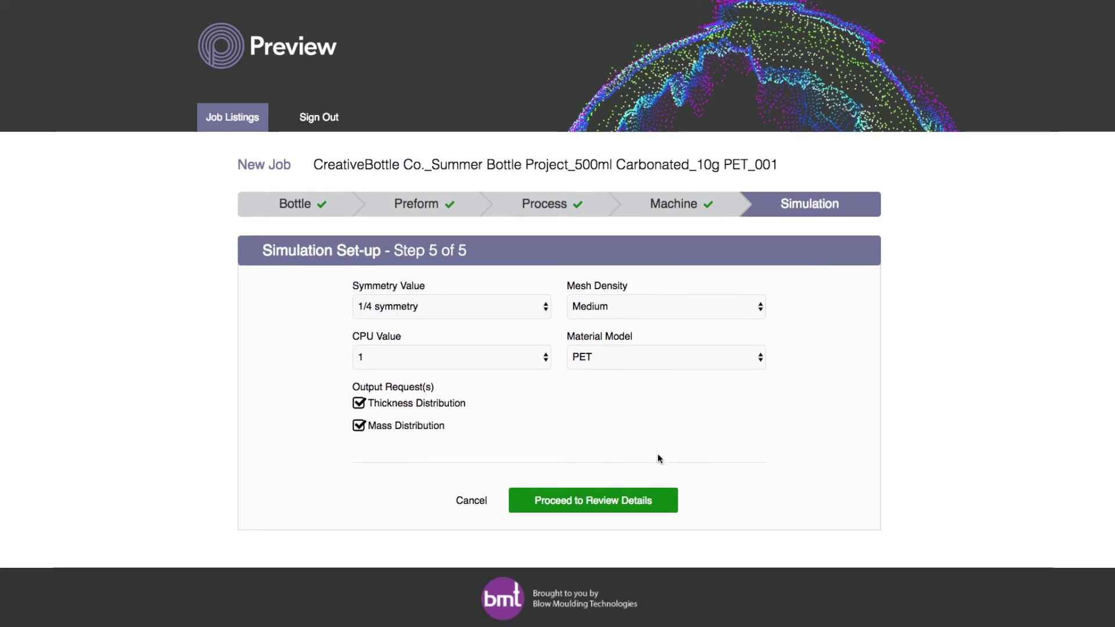
- Proceed to Review Details and read the job overview down to the Notes box
{"action": "left_click", "coordinate": [612, 499]}
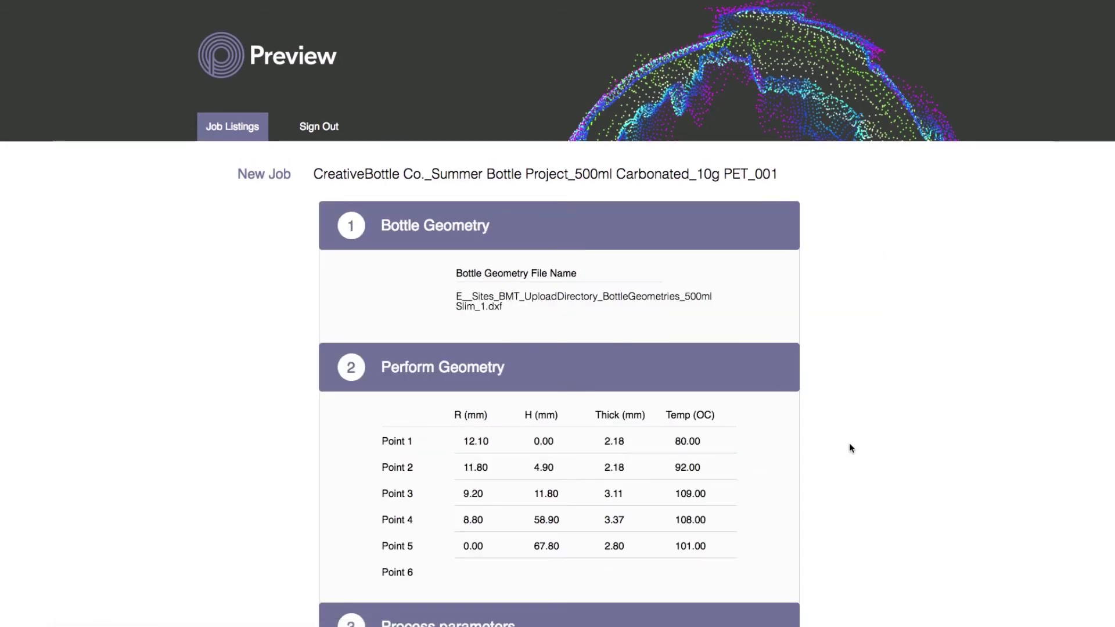
{"action": "scroll", "coordinate": [854, 446], "scroll_direction": "down", "scroll_amount": 1}
{"action": "scroll", "coordinate": [854, 446], "scroll_direction": "down", "scroll_amount": 1}
{"action": "scroll", "coordinate": [854, 446], "scroll_direction": "down", "scroll_amount": 1}
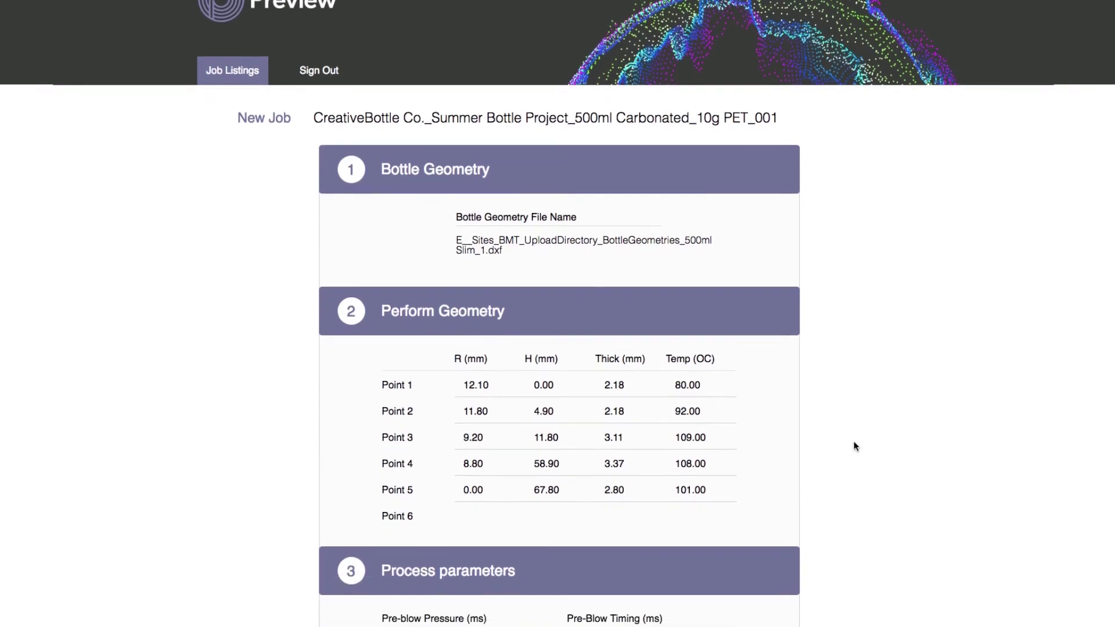
{"action": "scroll", "coordinate": [855, 447], "scroll_direction": "down", "scroll_amount": 1}
{"action": "scroll", "coordinate": [855, 446], "scroll_direction": "down", "scroll_amount": 2}
{"action": "scroll", "coordinate": [854, 447], "scroll_direction": "down", "scroll_amount": 1}
{"action": "scroll", "coordinate": [855, 446], "scroll_direction": "down", "scroll_amount": 2}
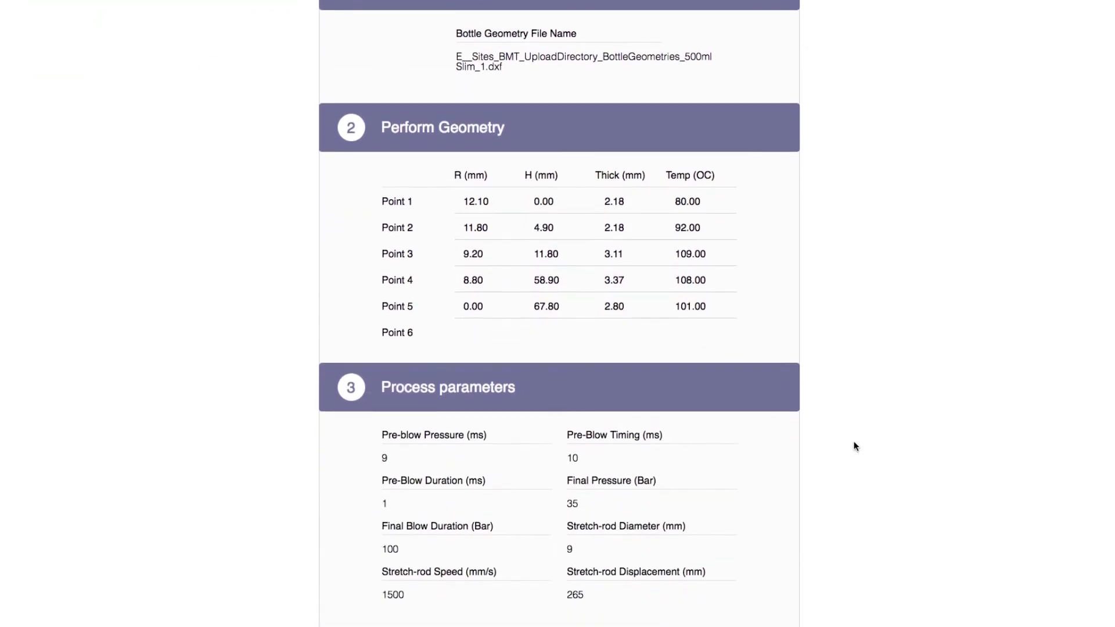
{"action": "scroll", "coordinate": [855, 447], "scroll_direction": "down", "scroll_amount": 2}
{"action": "scroll", "coordinate": [855, 446], "scroll_direction": "down", "scroll_amount": 1}
{"action": "scroll", "coordinate": [855, 446], "scroll_direction": "down", "scroll_amount": 2}
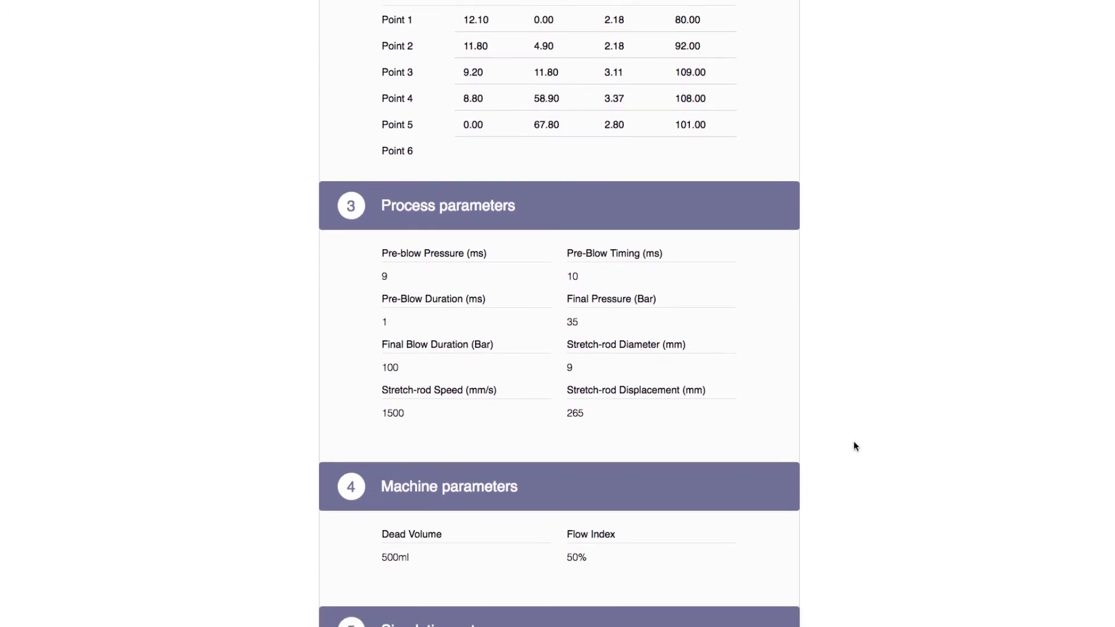
{"action": "scroll", "coordinate": [855, 446], "scroll_direction": "down", "scroll_amount": 1}
{"action": "scroll", "coordinate": [854, 446], "scroll_direction": "down", "scroll_amount": 2}
{"action": "scroll", "coordinate": [855, 446], "scroll_direction": "down", "scroll_amount": 1}
{"action": "scroll", "coordinate": [855, 447], "scroll_direction": "down", "scroll_amount": 2}
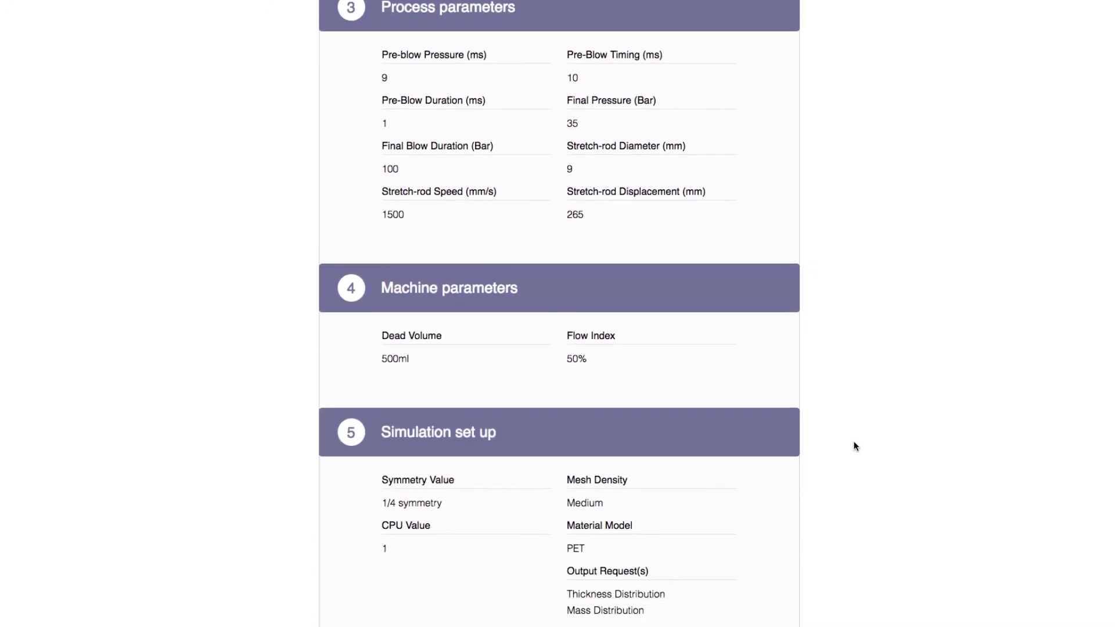
{"action": "scroll", "coordinate": [855, 447], "scroll_direction": "down", "scroll_amount": 1}
{"action": "scroll", "coordinate": [855, 446], "scroll_direction": "down", "scroll_amount": 2}
{"action": "scroll", "coordinate": [854, 447], "scroll_direction": "down", "scroll_amount": 1}
{"action": "scroll", "coordinate": [855, 447], "scroll_direction": "down", "scroll_amount": 2}
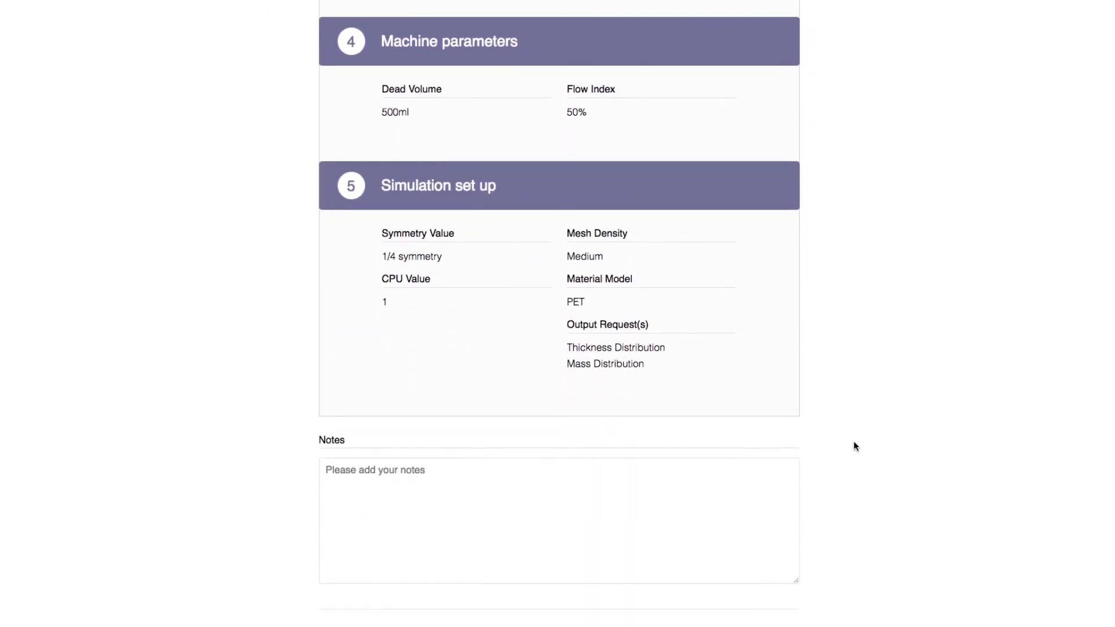
{"action": "scroll", "coordinate": [855, 446], "scroll_direction": "down", "scroll_amount": 1}
{"action": "scroll", "coordinate": [855, 446], "scroll_direction": "down", "scroll_amount": 2}
{"action": "scroll", "coordinate": [855, 446], "scroll_direction": "down", "scroll_amount": 1}
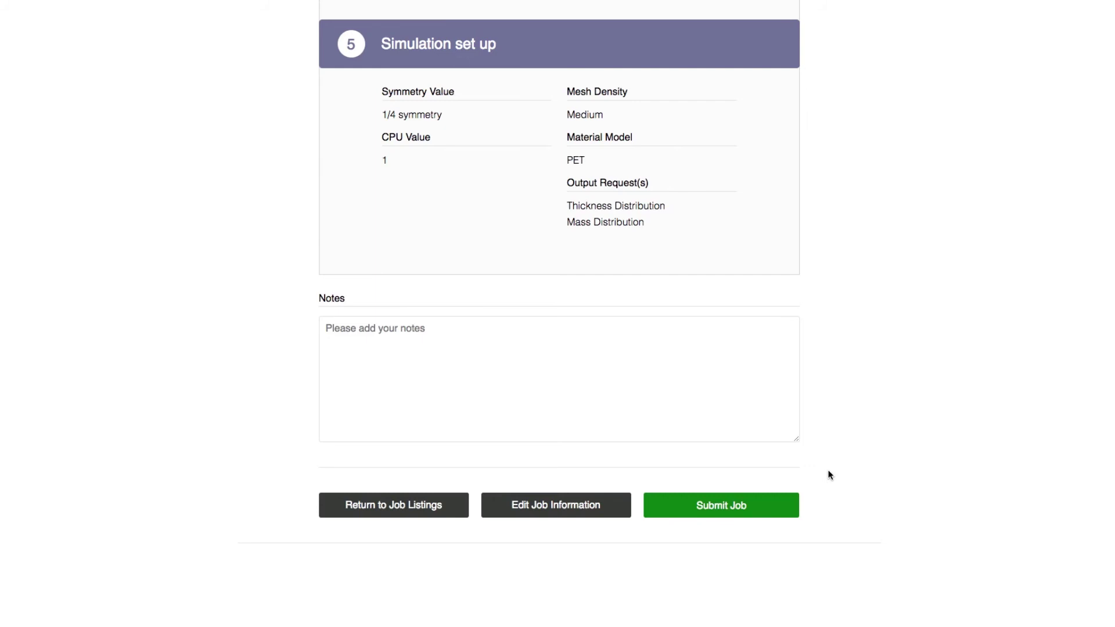
- Submit the job with the green Submit Job button on the review page
{"action": "left_click", "coordinate": [747, 504]}
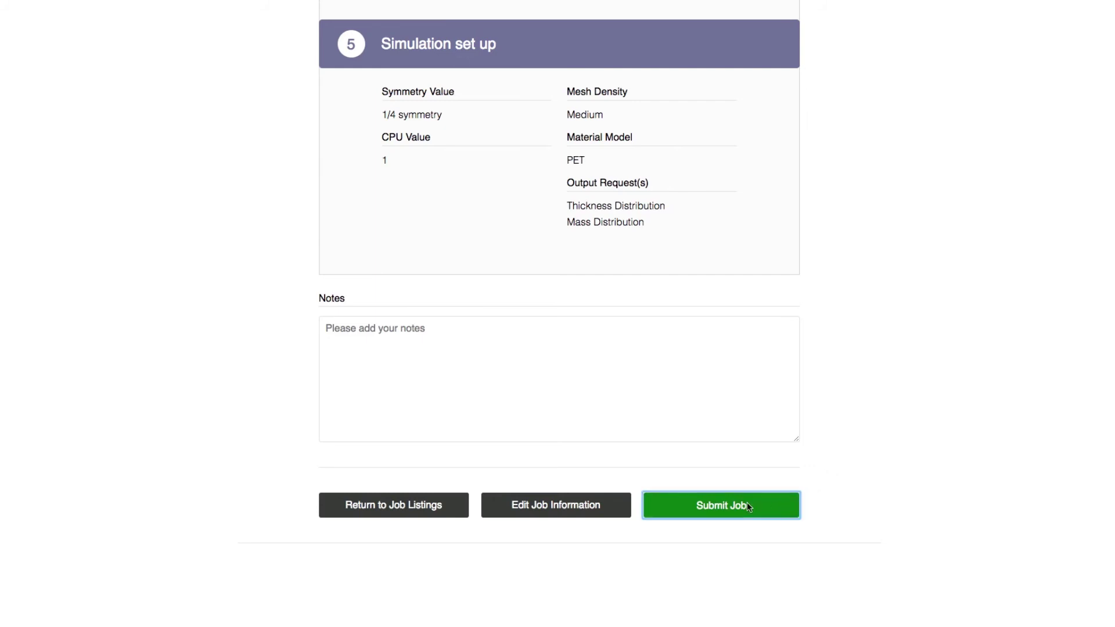